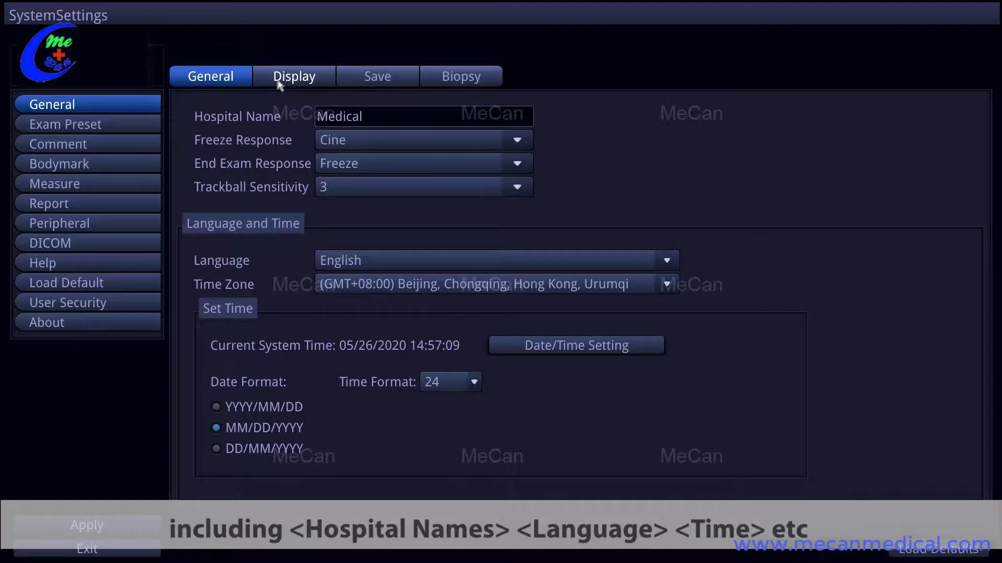
# Review the display, save and biopsy pages of the general system settings.
pyautogui.click(278, 81)
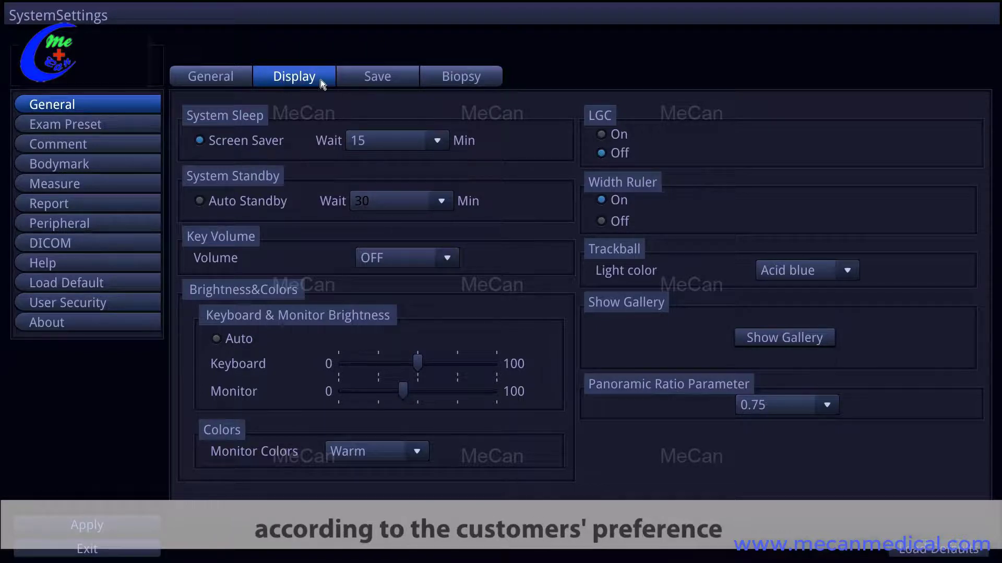
pyautogui.click(380, 73)
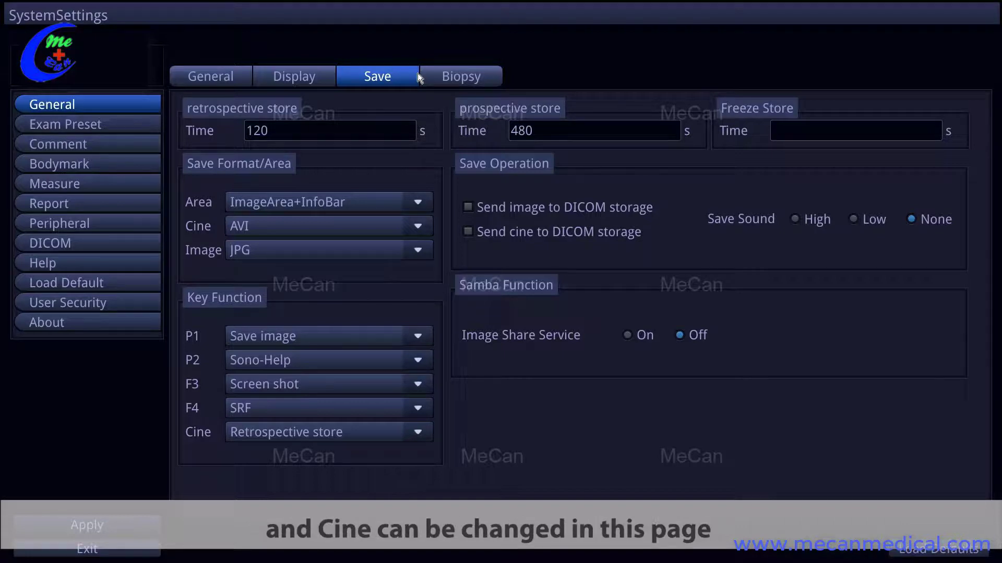
pyautogui.click(454, 76)
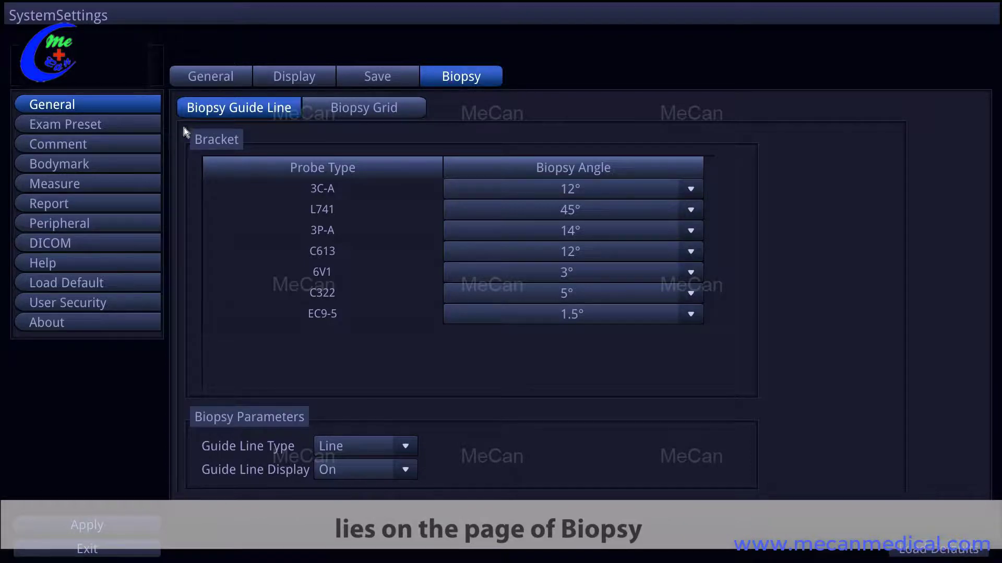
# Show the exam presets of probe 3C-A.
pyautogui.click(118, 128)
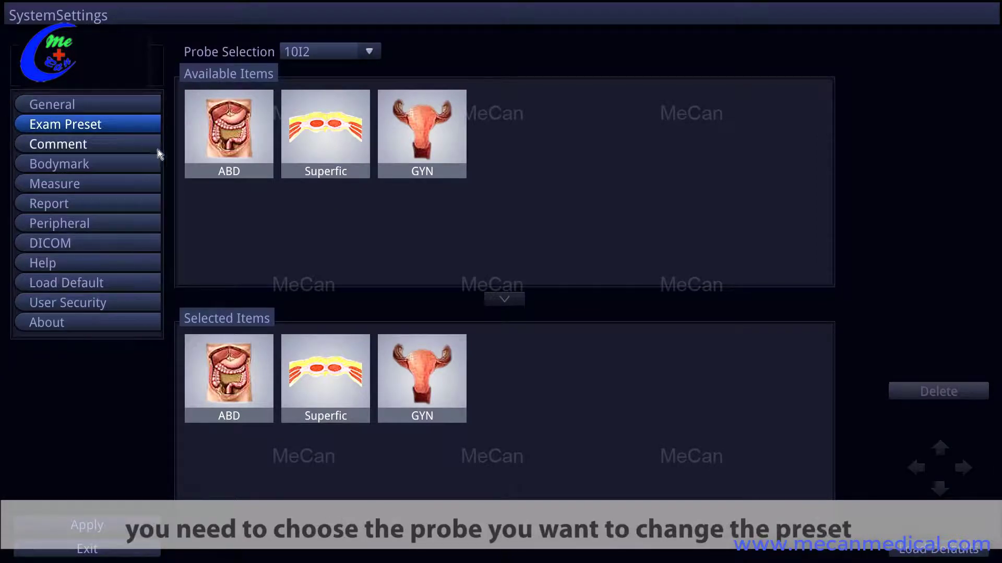
pyautogui.click(364, 53)
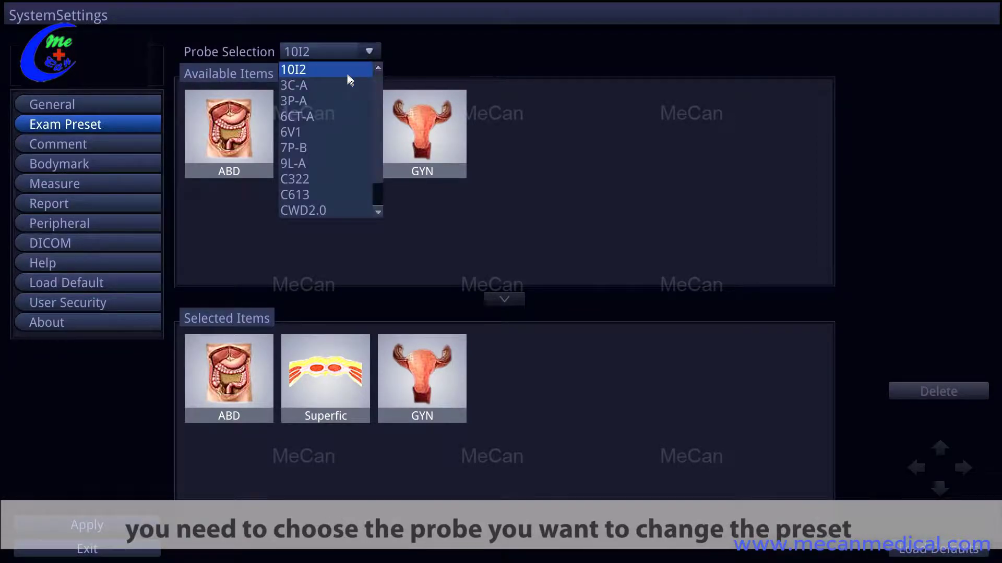
pyautogui.click(333, 87)
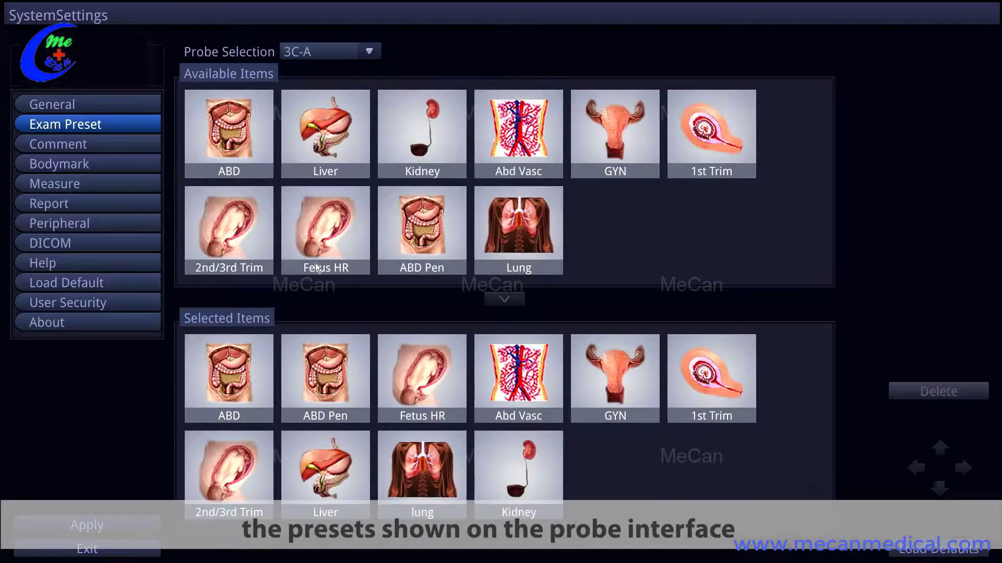
# Move the Kidney preset up and left among the selected items, and back right and down to its original position.
pyautogui.click(536, 464)
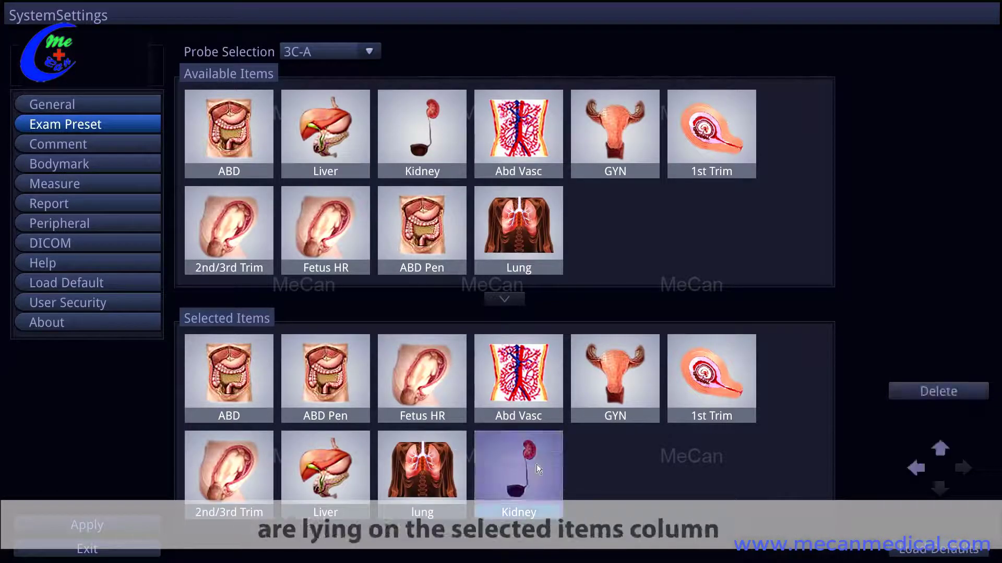
pyautogui.click(942, 453)
pyautogui.click(911, 470)
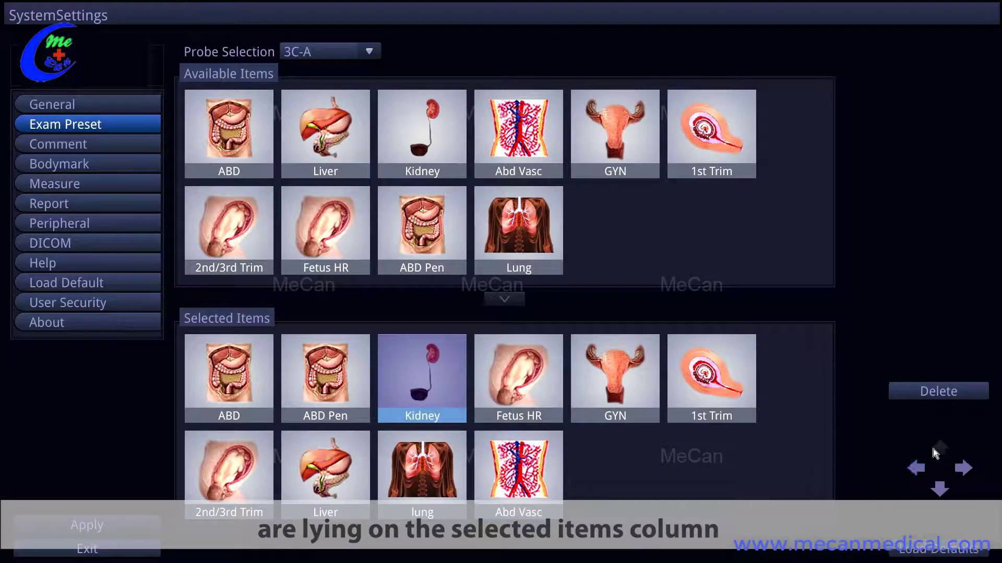
pyautogui.click(960, 471)
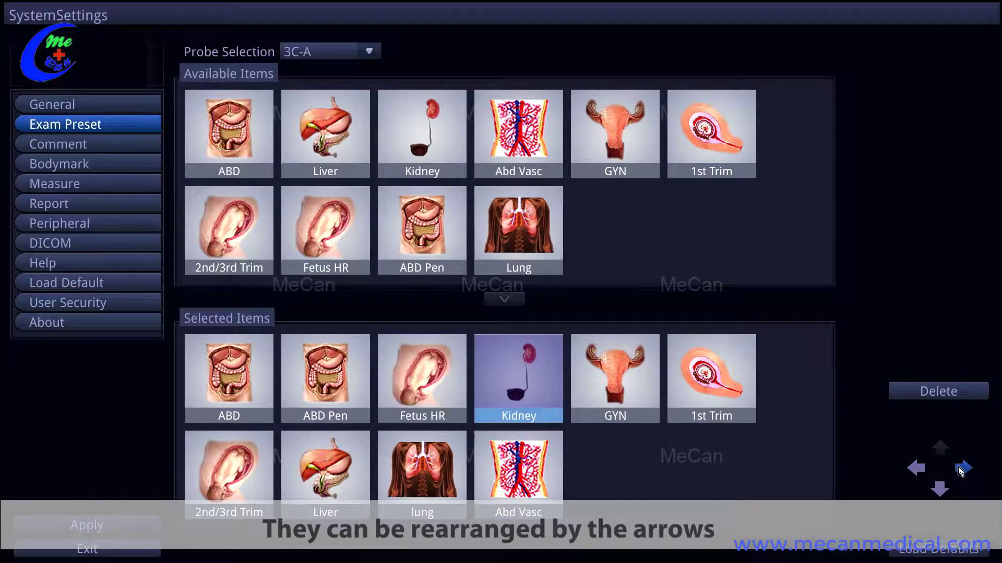
pyautogui.click(941, 489)
# Delete the Kidney preset from the selected items and add it back from the available items.
pyautogui.click(928, 395)
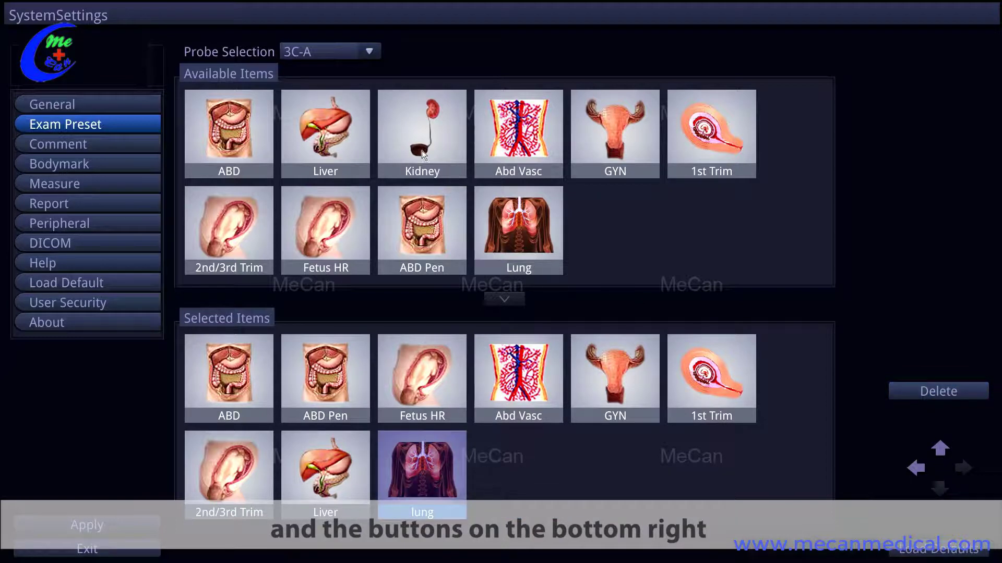
pyautogui.click(414, 138)
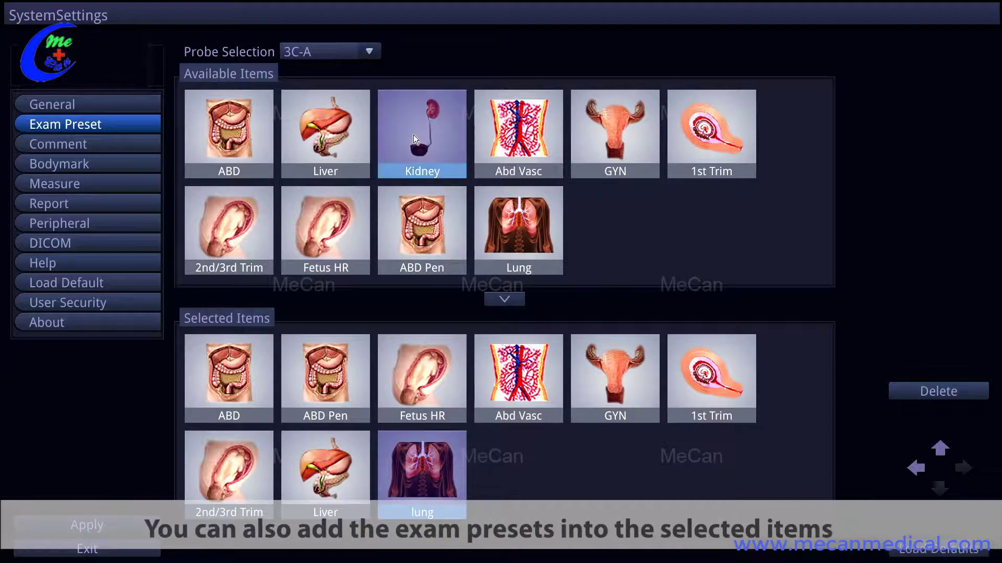
pyautogui.click(495, 302)
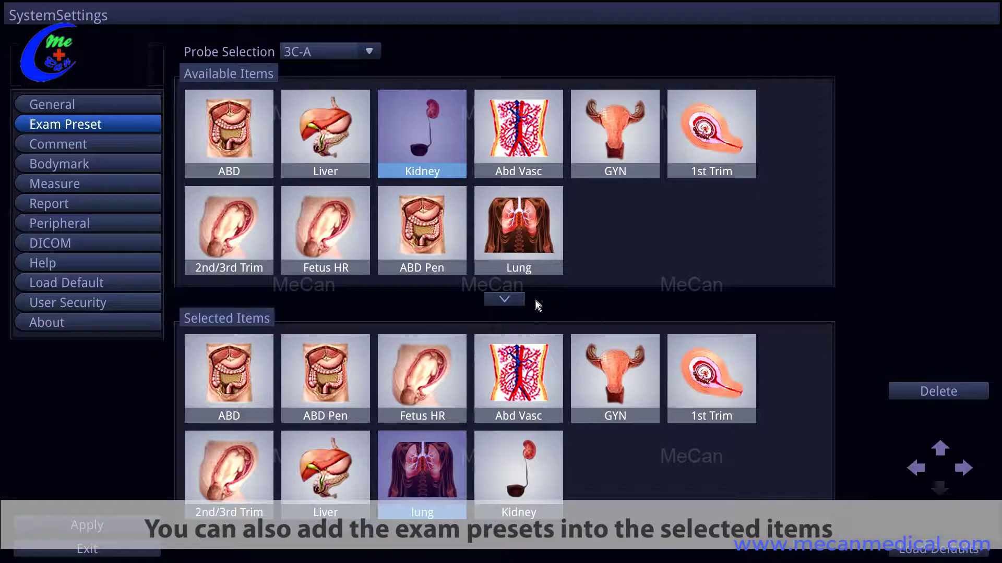
# Add the custom annotation GOOD to the OB library in the comment list settings.
pyautogui.click(102, 147)
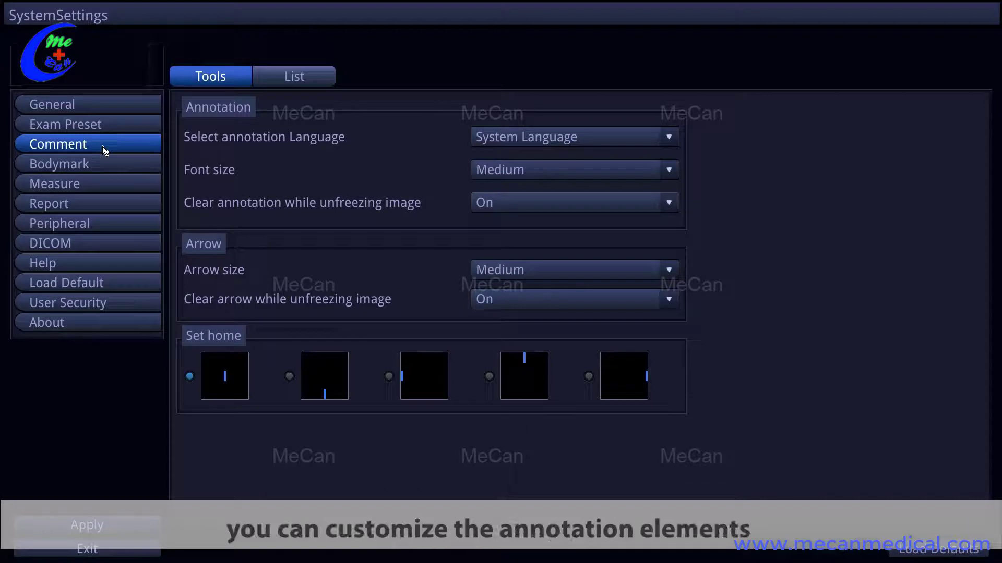
pyautogui.click(280, 78)
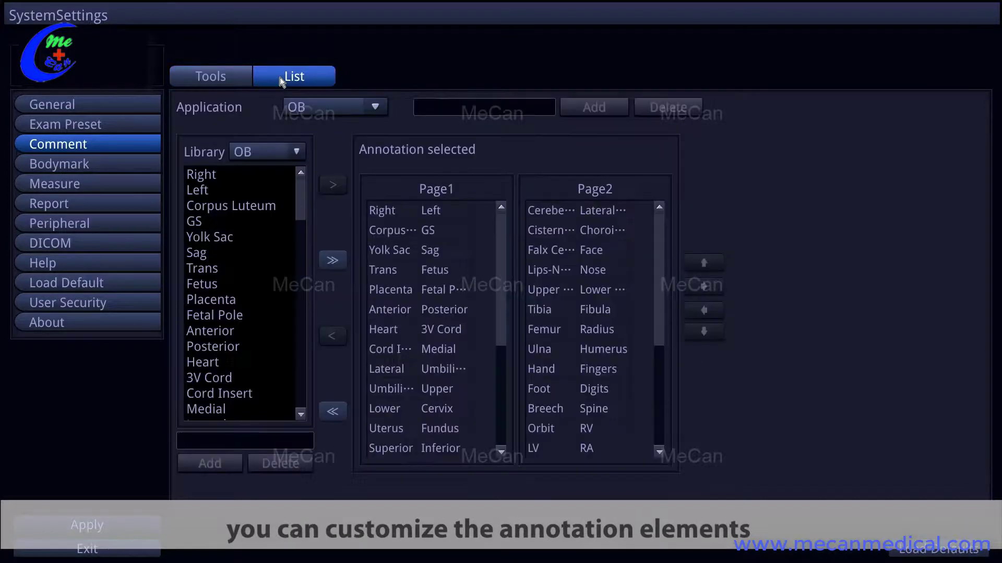
pyautogui.click(374, 107)
pyautogui.click(348, 140)
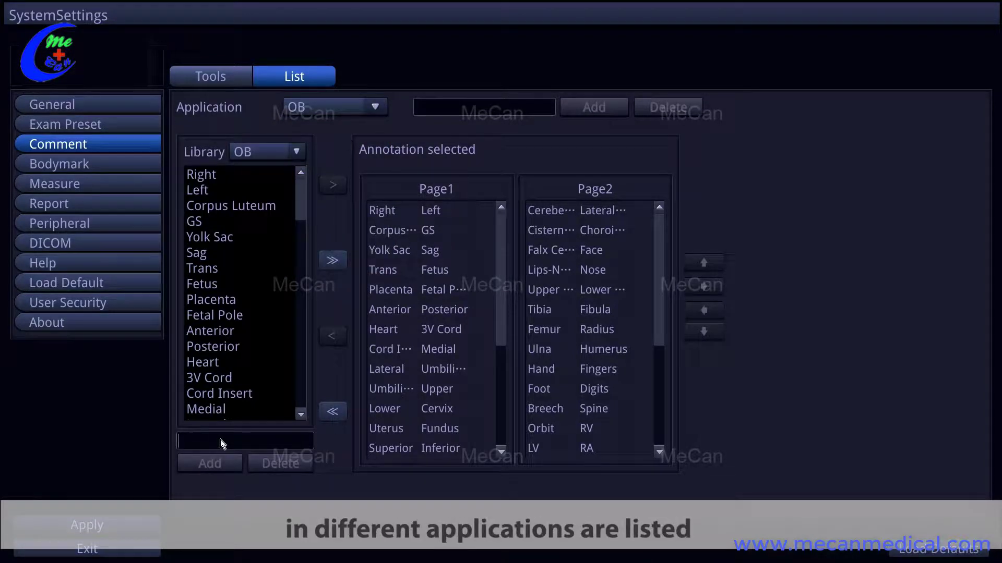
pyautogui.write('GOOD')
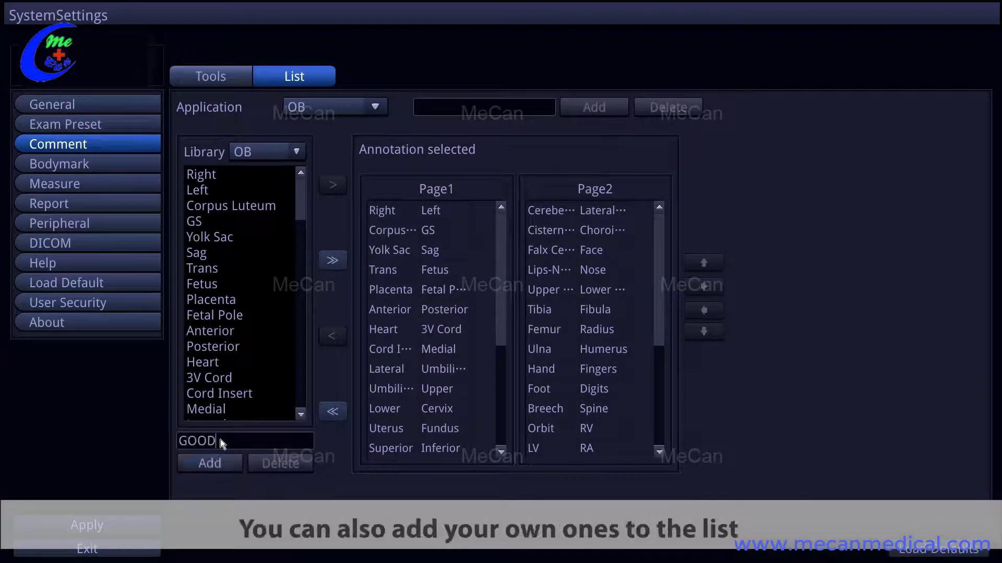
pyautogui.click(215, 467)
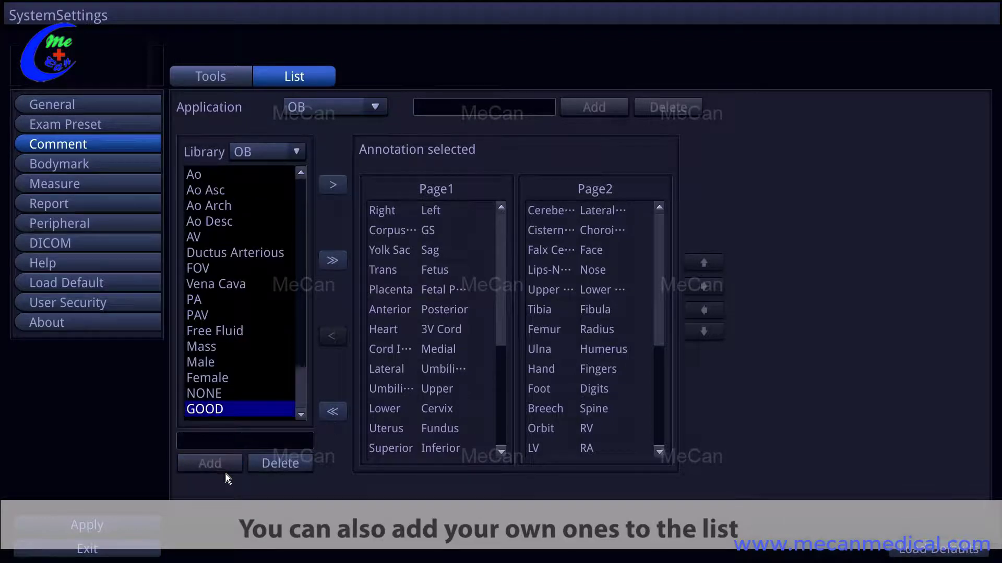
# Show the available and selected body marks for the OB application.
pyautogui.click(79, 163)
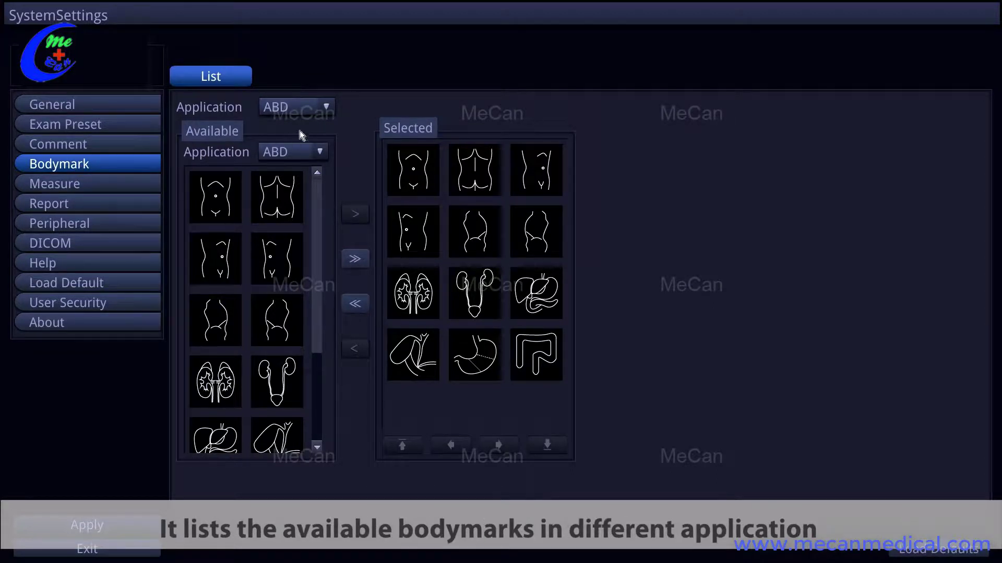
pyautogui.click(326, 109)
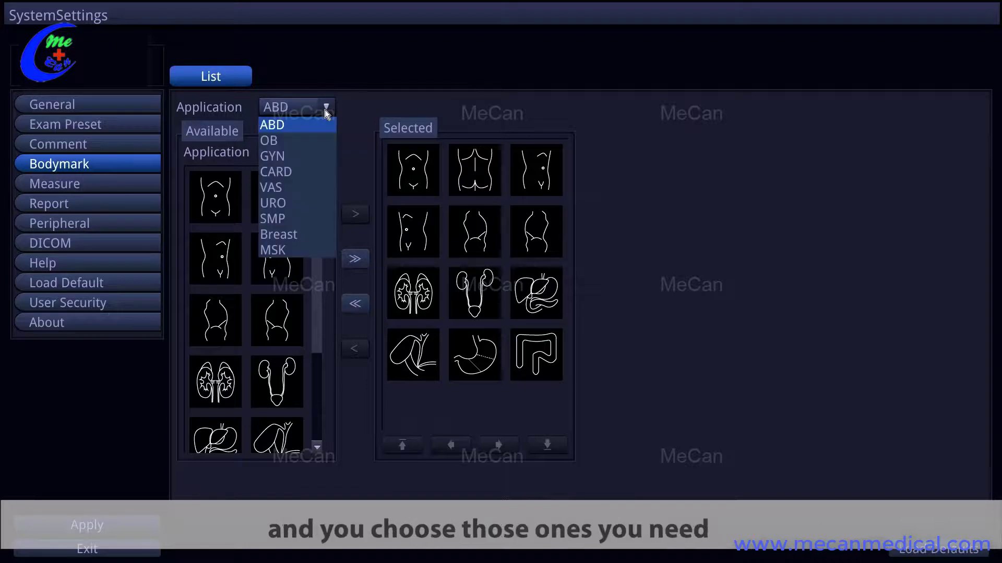
pyautogui.click(299, 141)
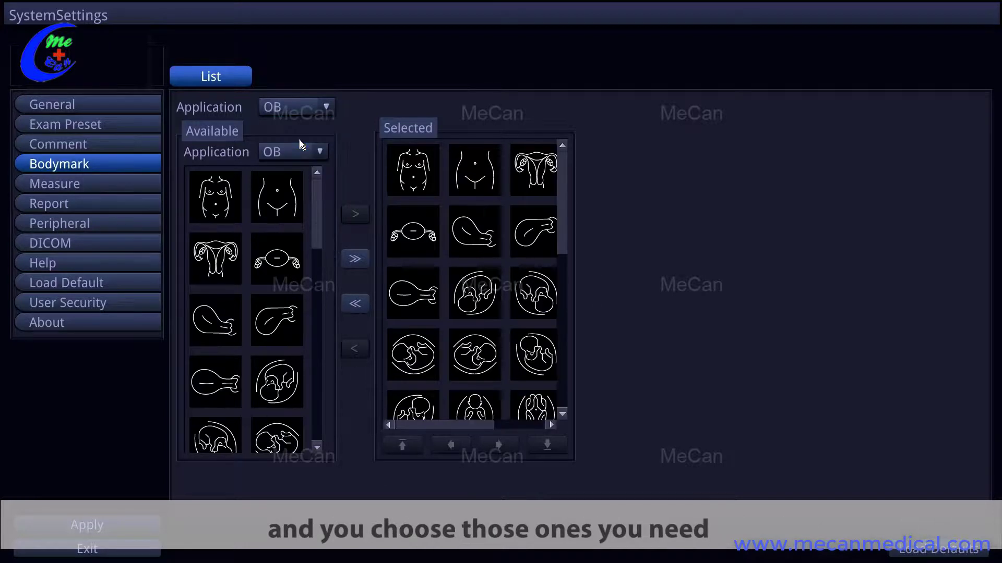
# Examine the OB application's measurement settings and the estimation formulas offered for the EFW calculation.
pyautogui.click(99, 187)
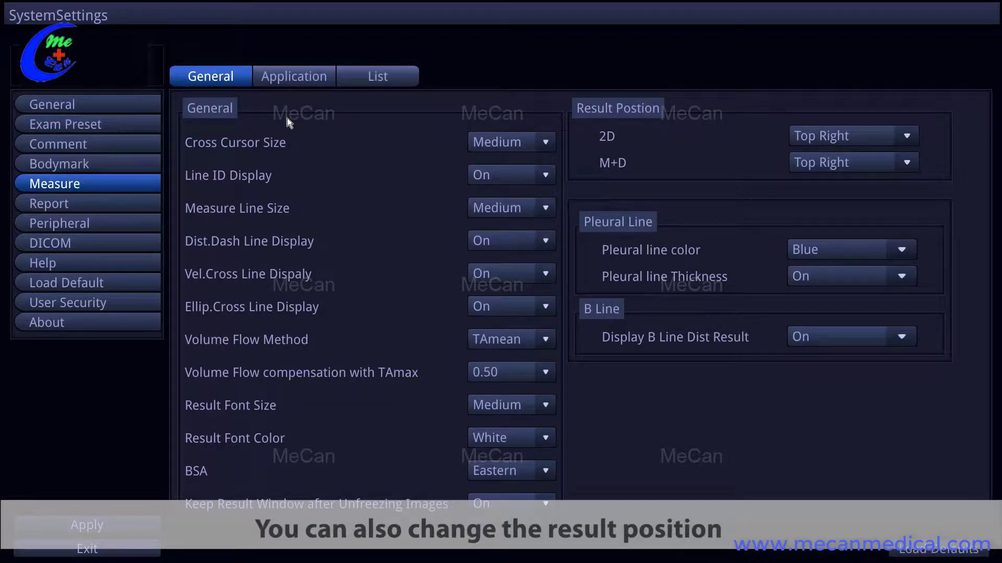
pyautogui.click(288, 77)
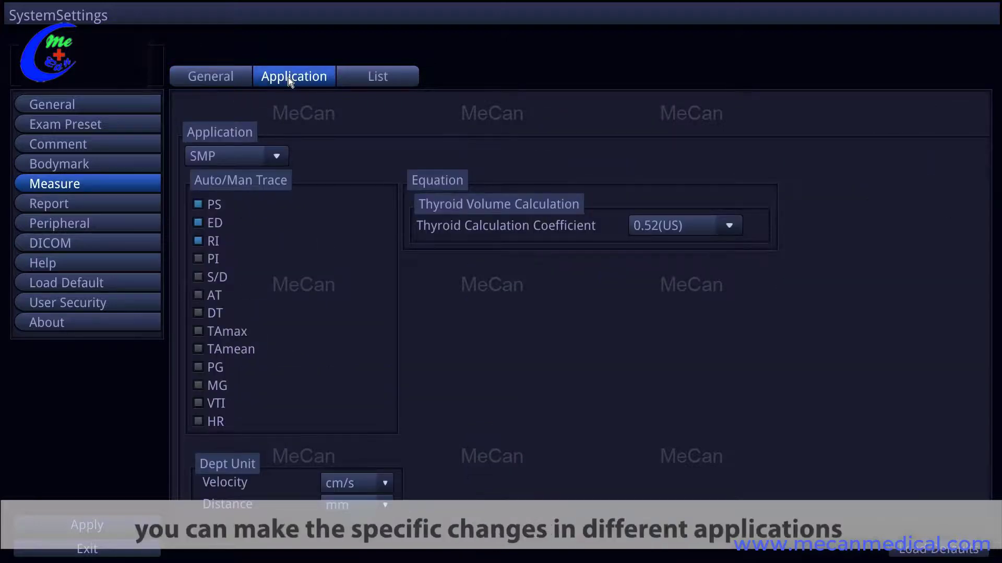
pyautogui.click(275, 158)
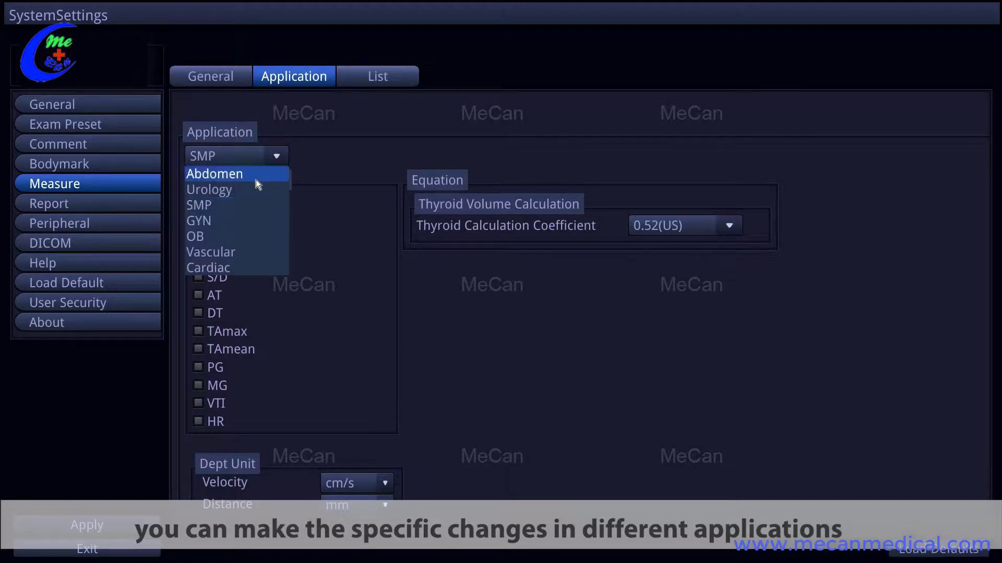
pyautogui.click(222, 237)
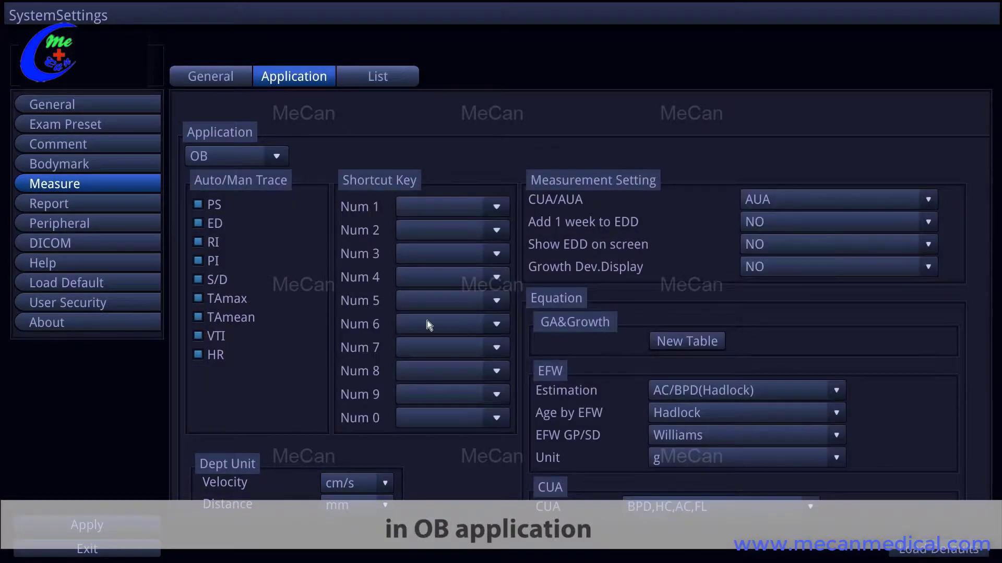
pyautogui.click(836, 392)
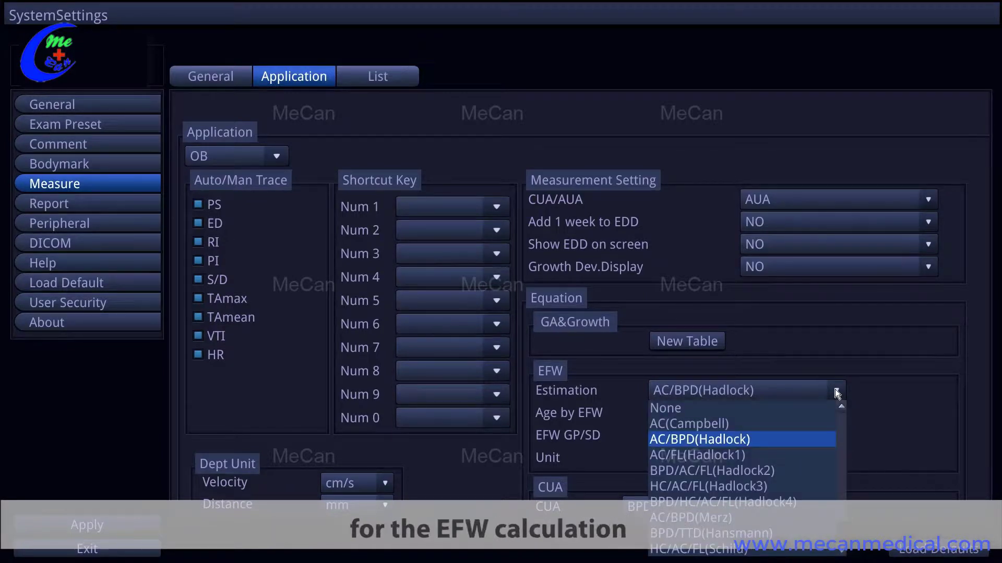
pyautogui.click(834, 390)
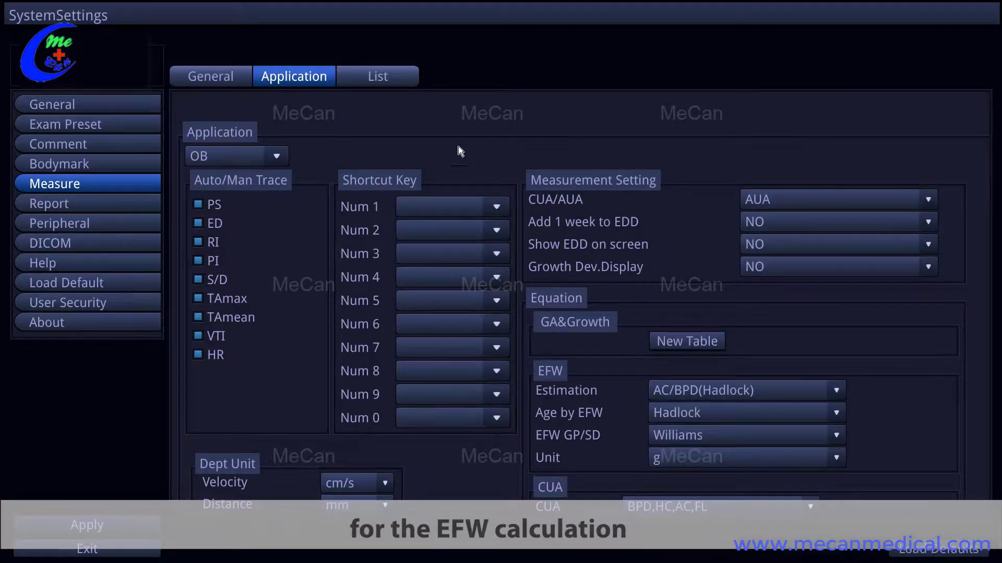
# View the OB caliper measurement list and look through the library of measurements that can be added to it.
pyautogui.click(378, 74)
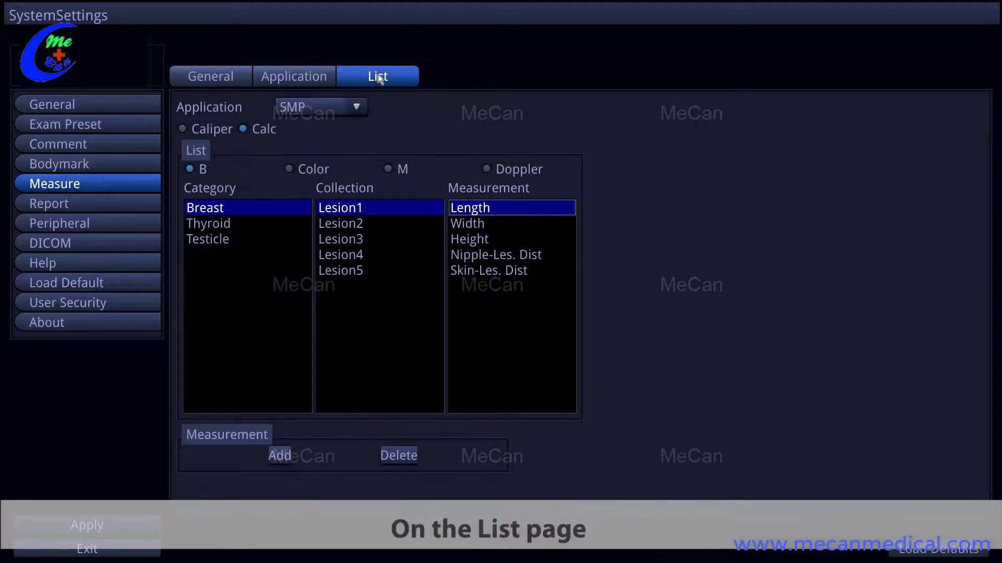
pyautogui.click(356, 107)
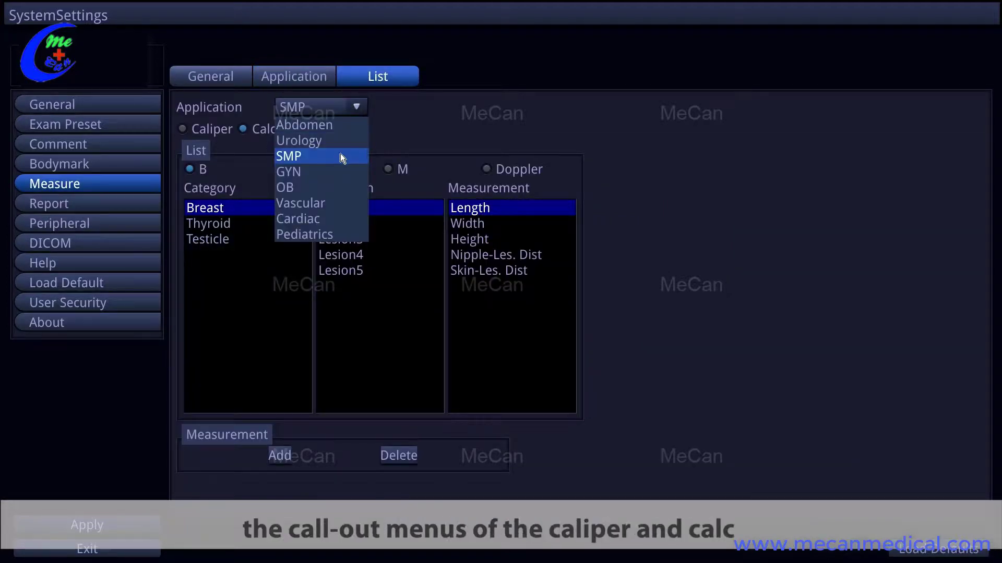
pyautogui.click(322, 189)
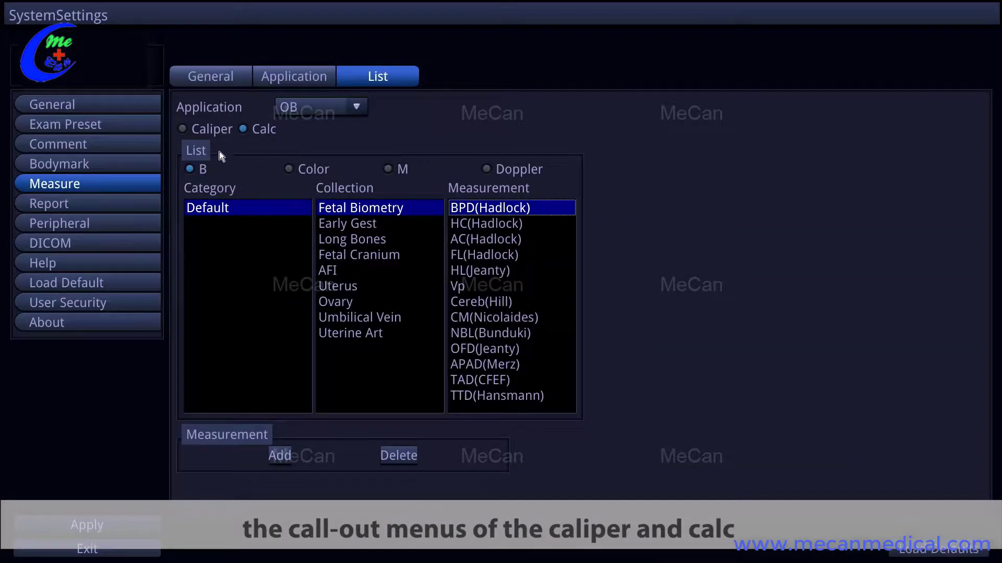
pyautogui.click(185, 133)
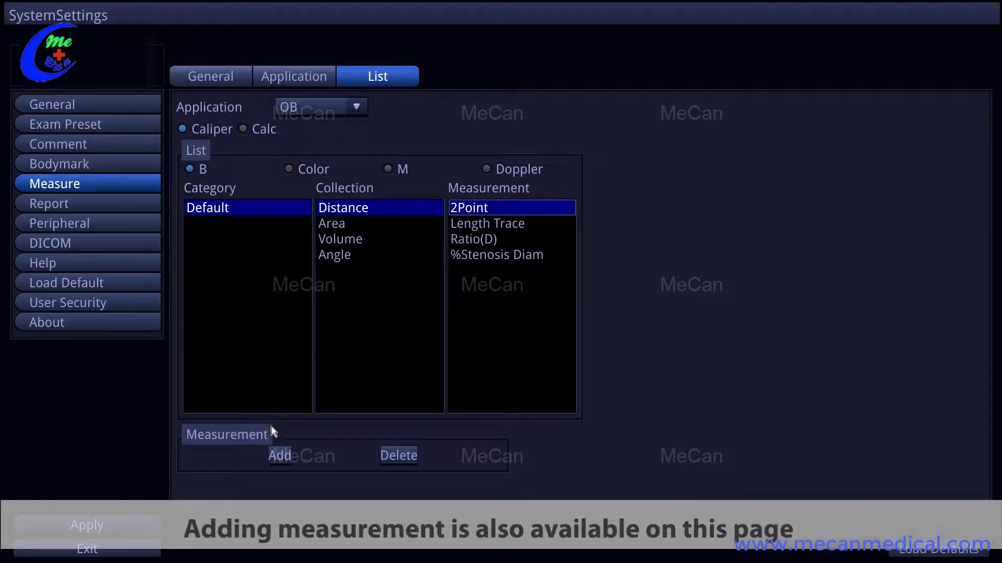
pyautogui.click(279, 456)
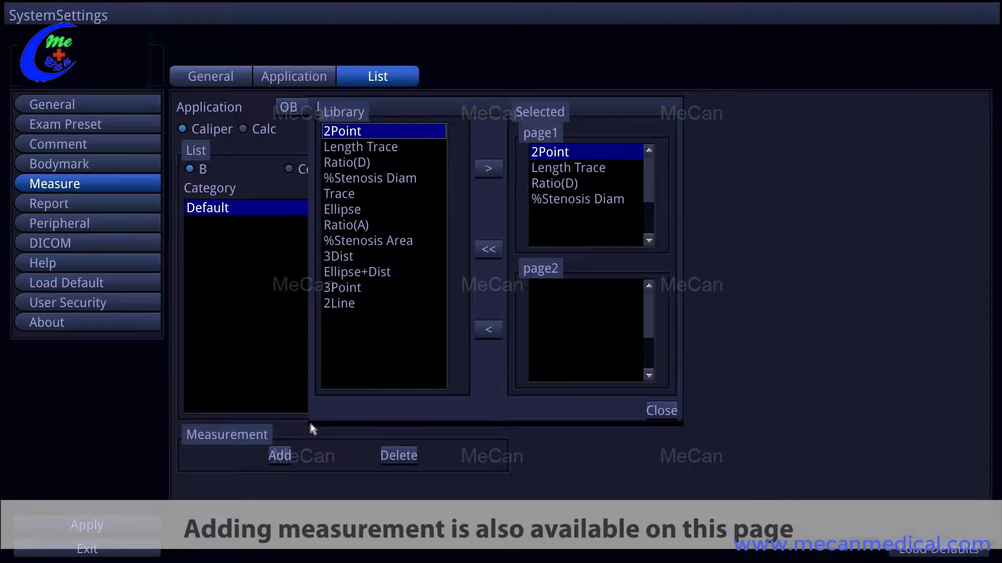
pyautogui.click(653, 412)
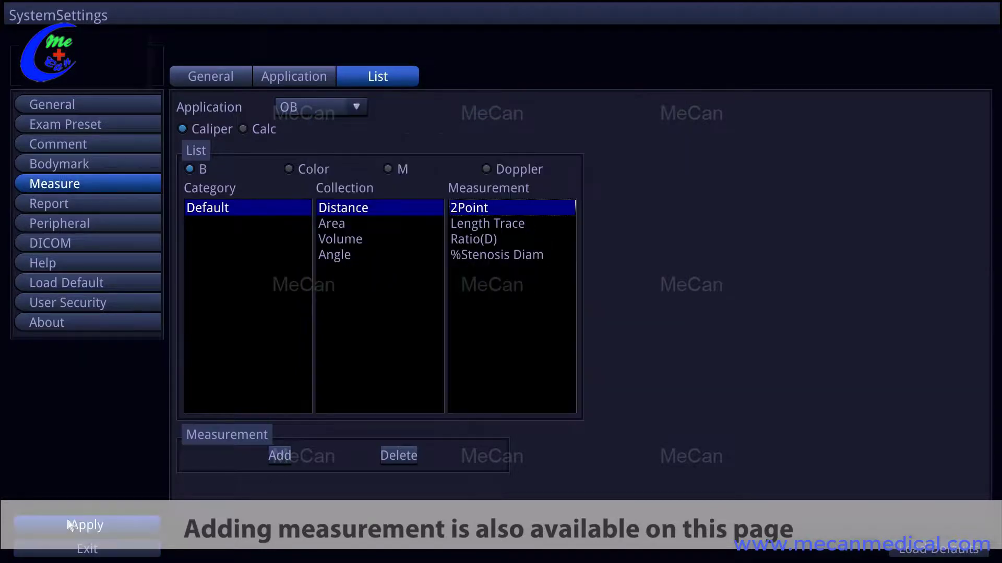
# Review the report settings and the basic and network pages of the peripheral settings.
pyautogui.click(44, 204)
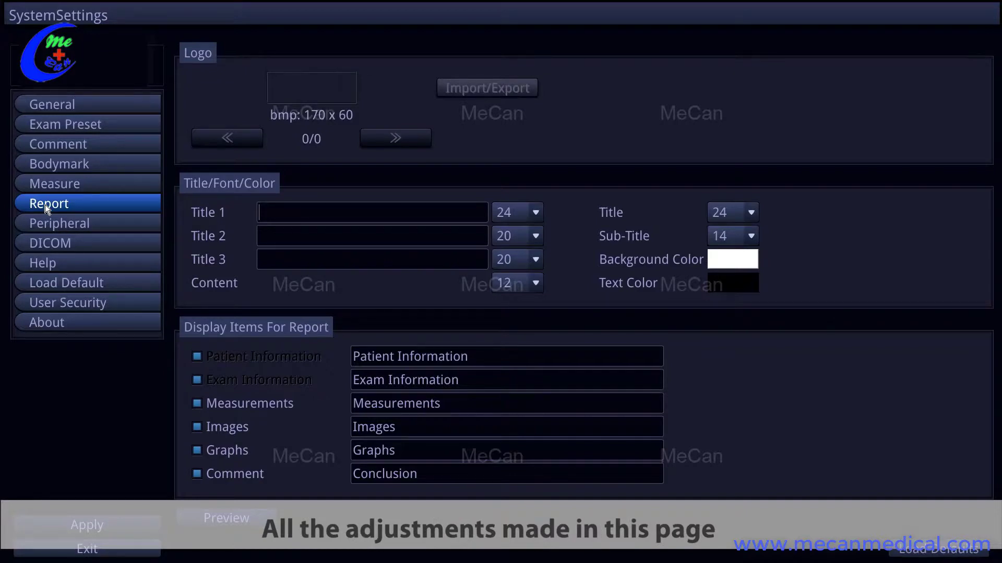
pyautogui.click(82, 222)
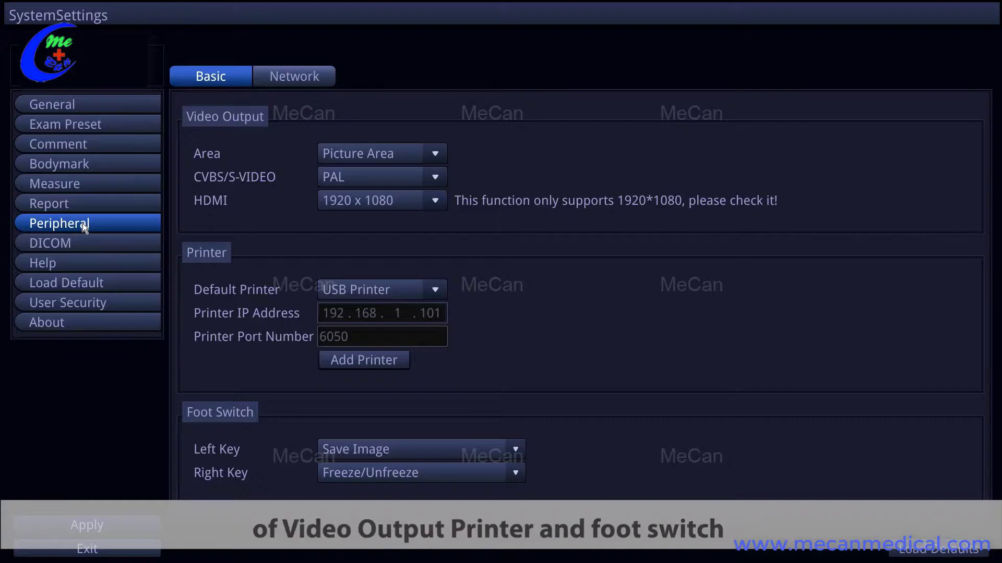
pyautogui.click(286, 78)
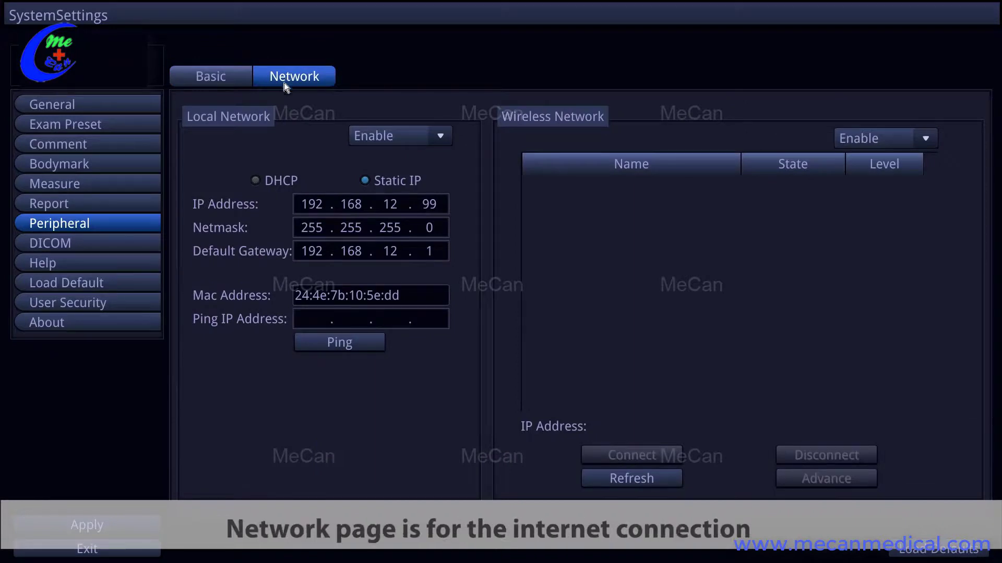
# Review the DICOM service list and local DICOM settings, and open the user manual in the help section.
pyautogui.click(63, 243)
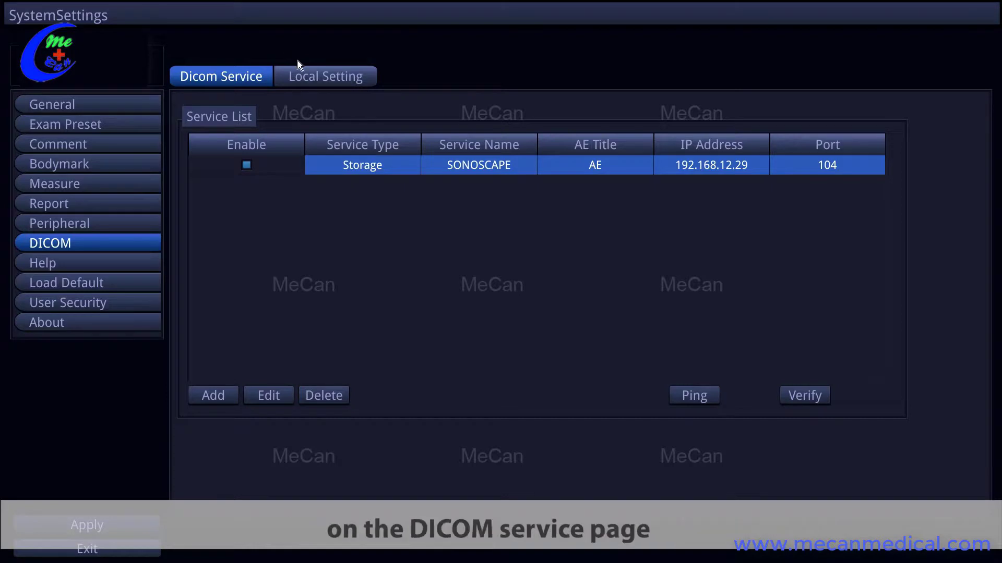
pyautogui.click(302, 76)
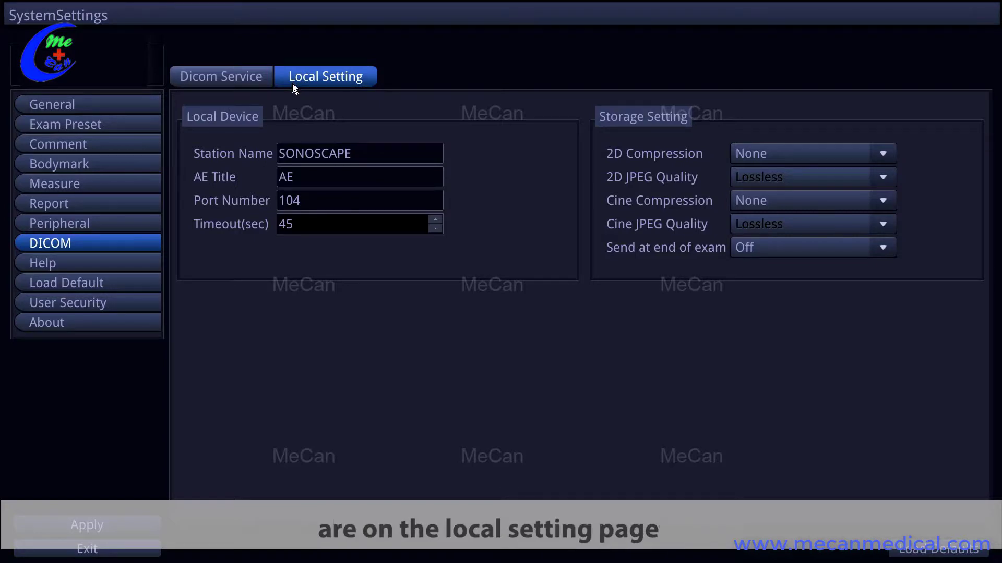
pyautogui.click(95, 264)
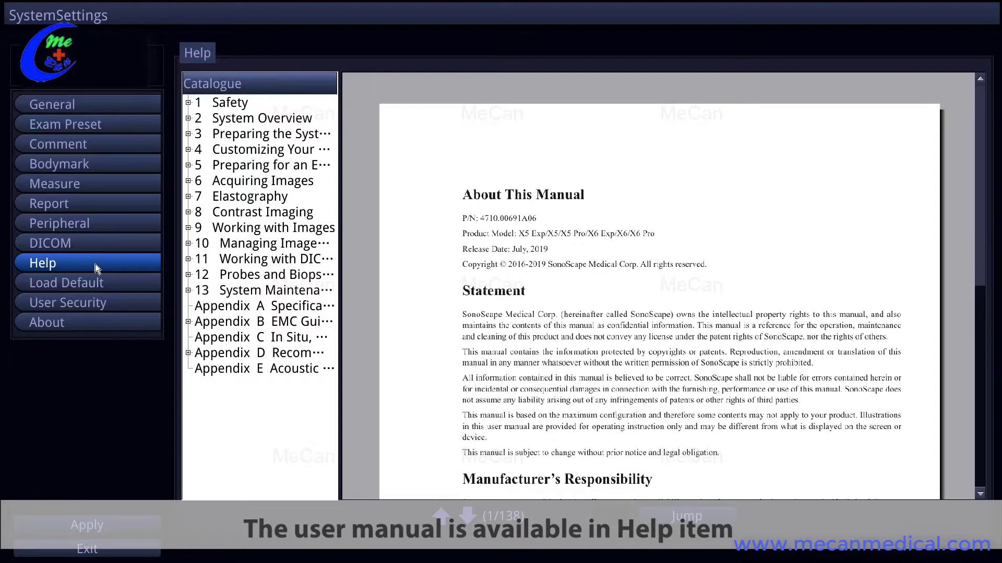
# Review the pages for loading default settings, saving new ones under a name, and importing or exporting them by USB.
pyautogui.click(86, 287)
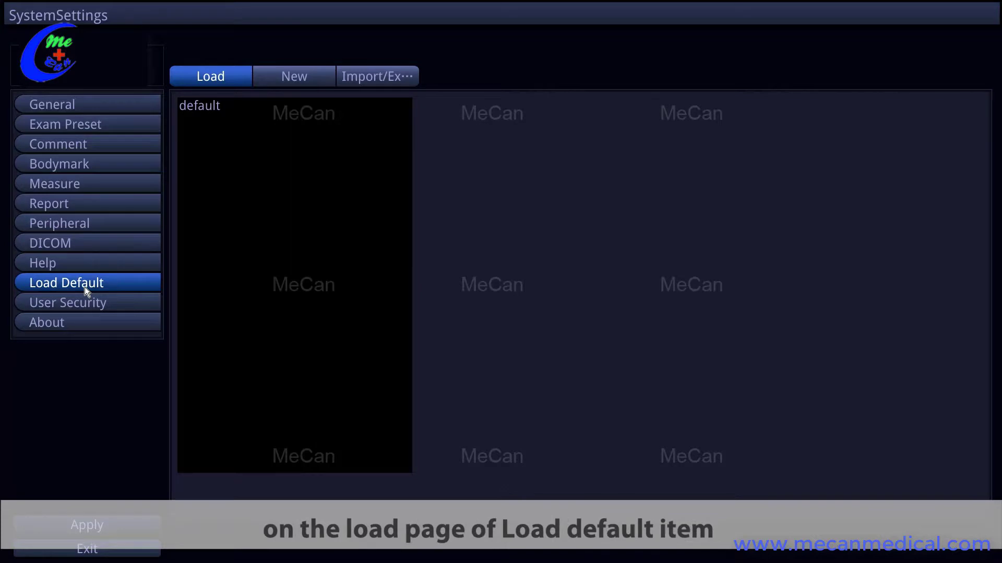
pyautogui.click(282, 77)
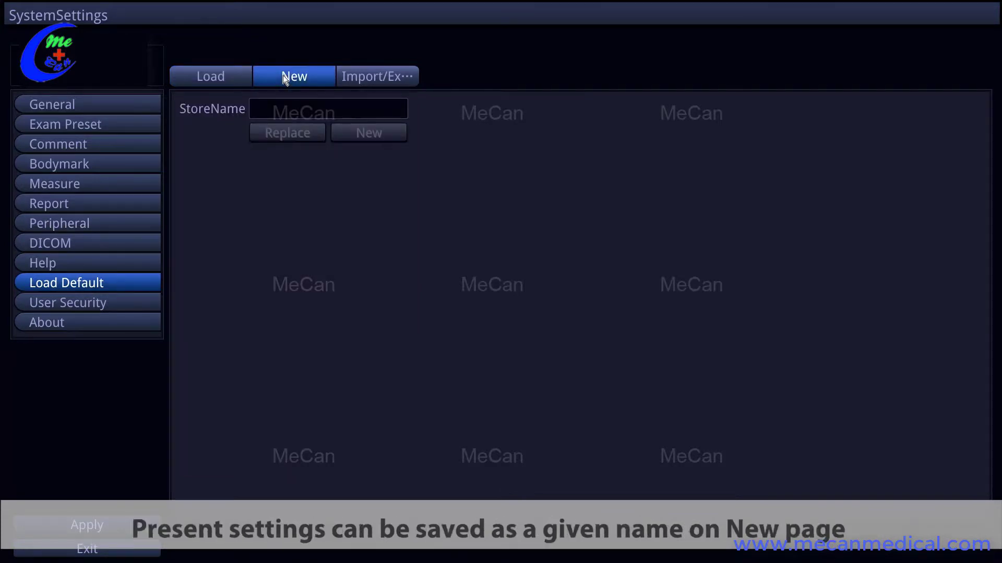
pyautogui.click(358, 77)
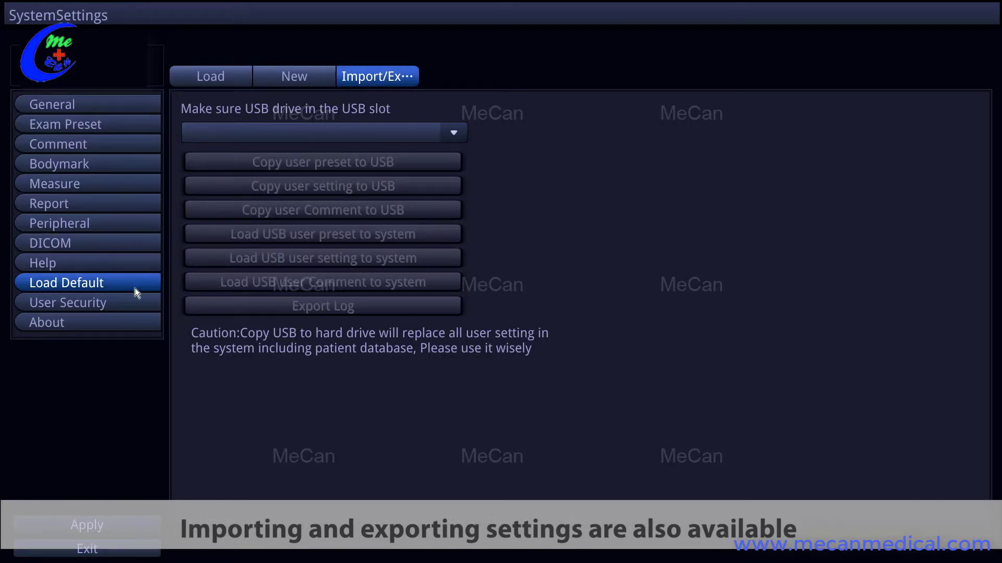
# Log in to the administrator settings of user security with the user name Admin and the account password.
pyautogui.click(112, 304)
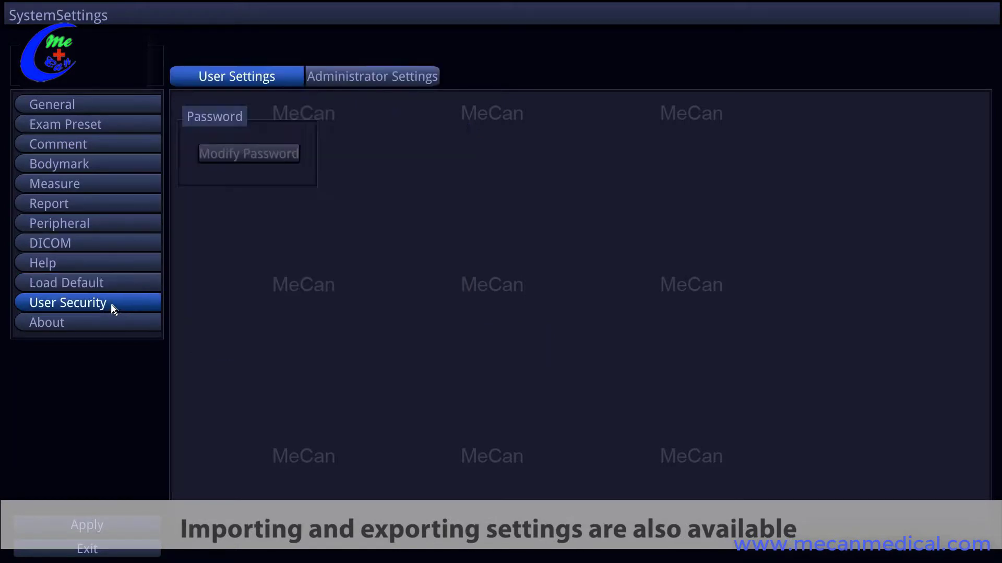
pyautogui.click(361, 76)
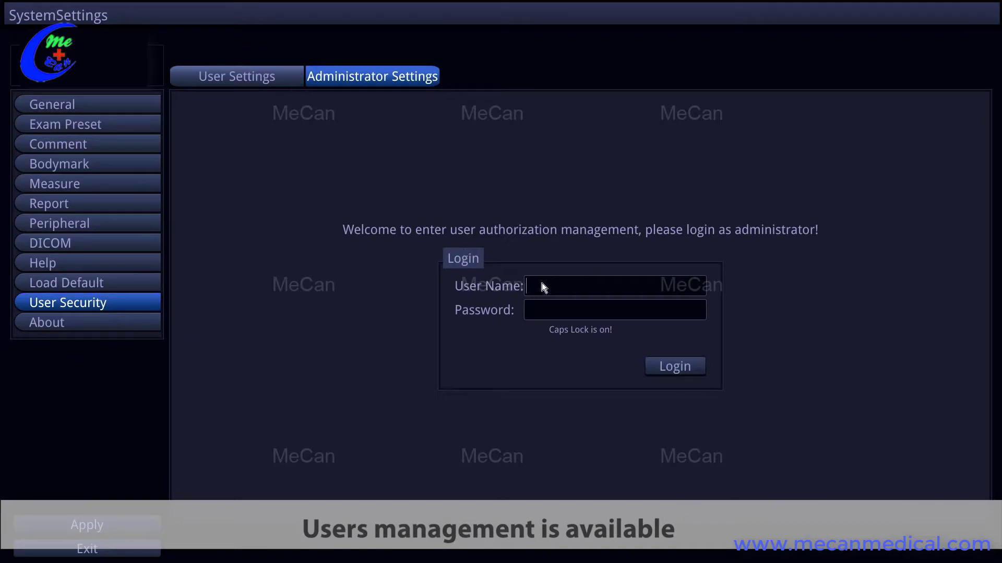
pyautogui.write('A')
pyautogui.press('capslock')
pyautogui.write('dmin')
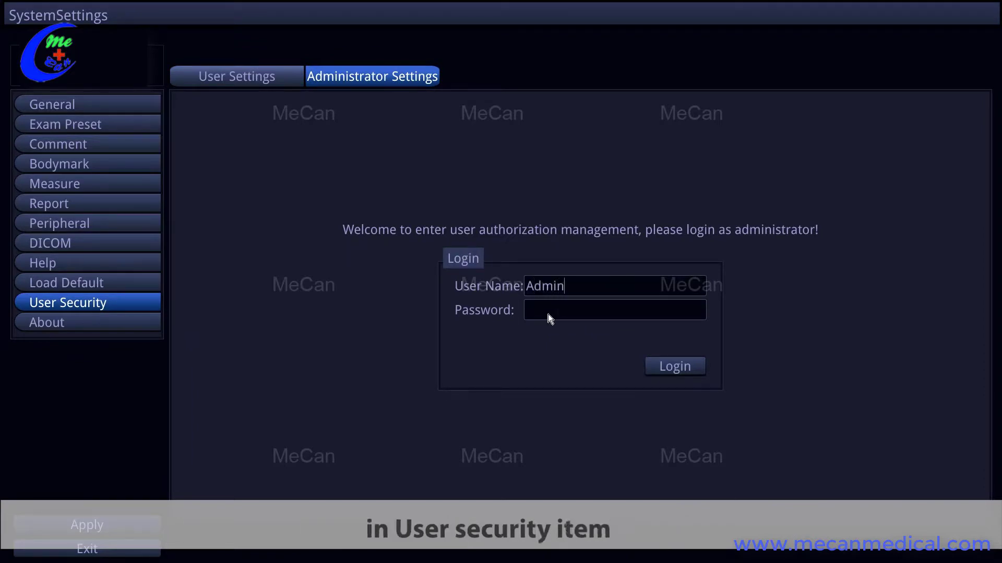
pyautogui.click(548, 314)
pyautogui.write('********')
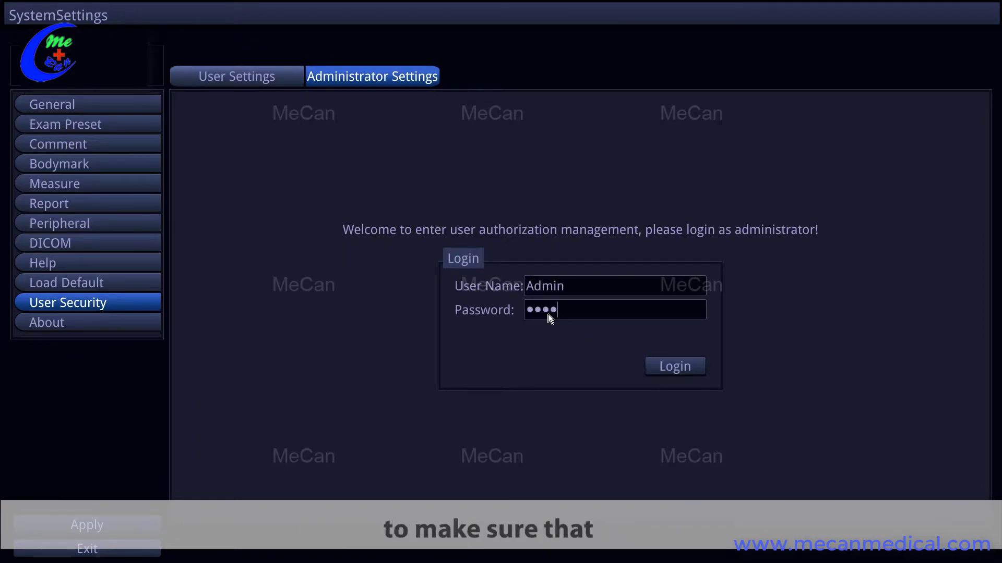
pyautogui.write('****')
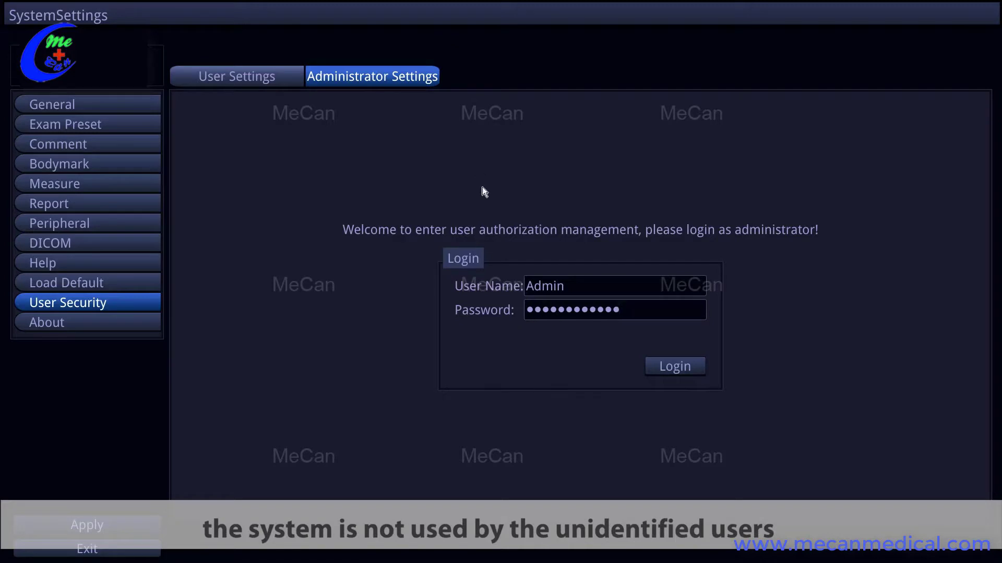
pyautogui.click(676, 367)
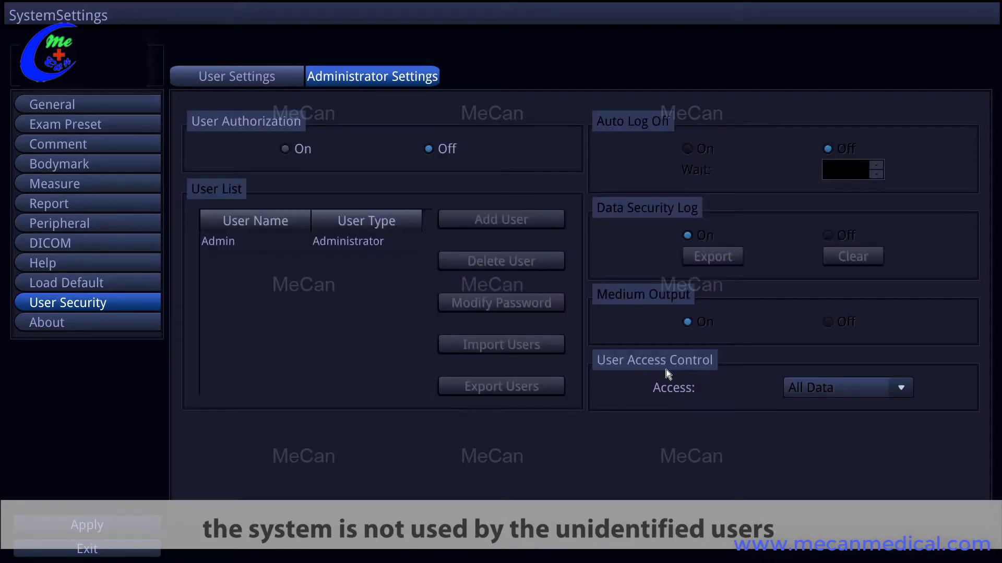
# View the general version and device information about the system and apply the system settings.
pyautogui.click(88, 323)
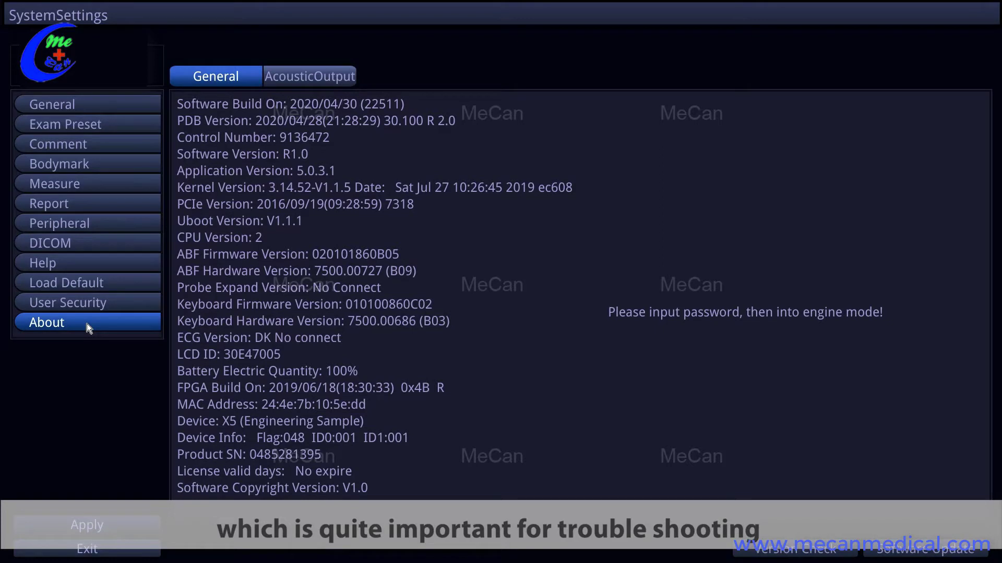
pyautogui.click(82, 528)
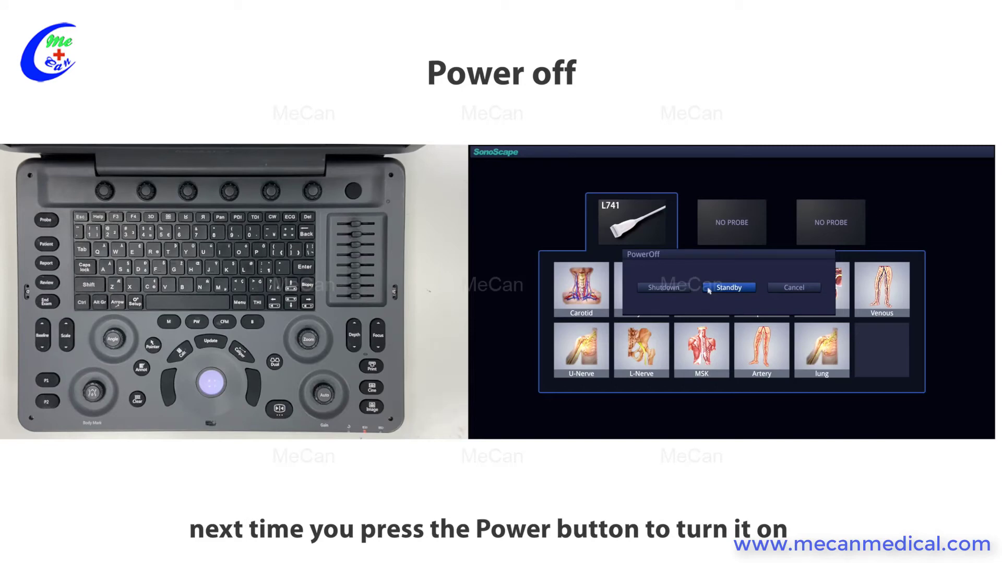
# Shut down the ultrasound system completely instead of putting it on standby.
pyautogui.click(674, 290)
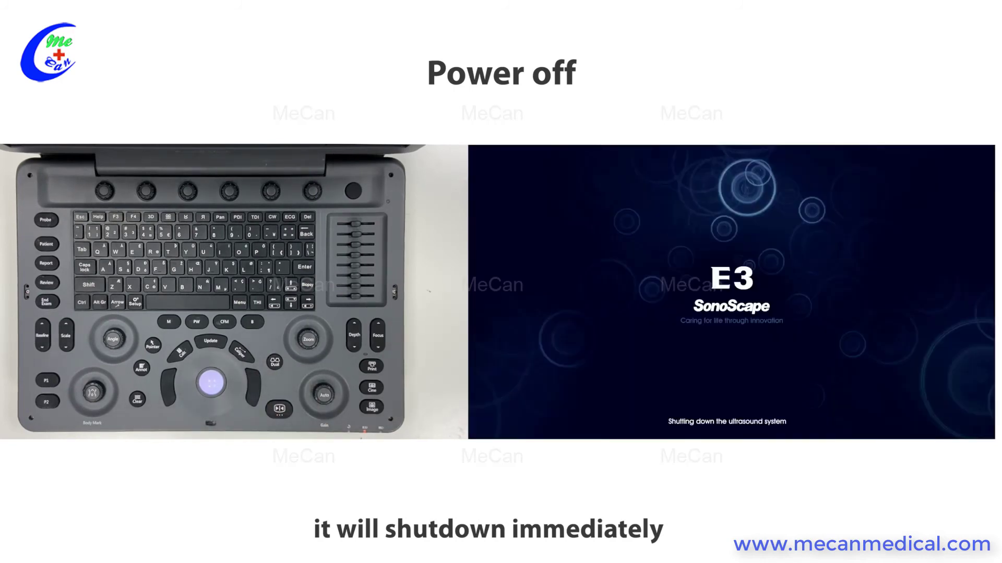